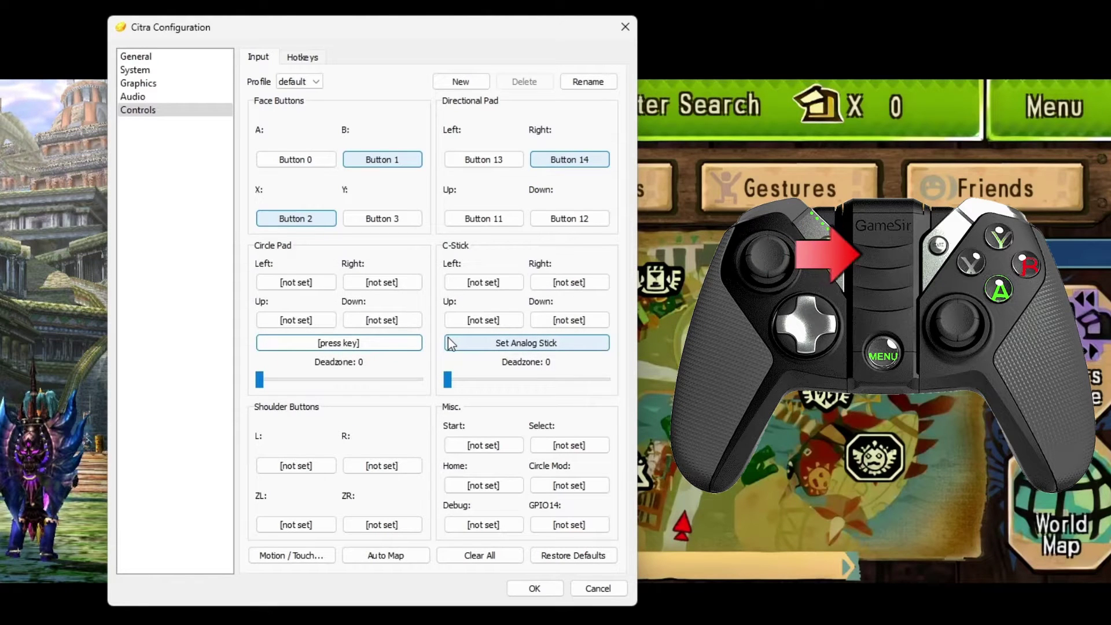
Step: Map the C-Stick, add touch points at 23,193 and 291,201, then launch Citra declining the update
{"action": "left_click", "coordinate": [451, 343]}
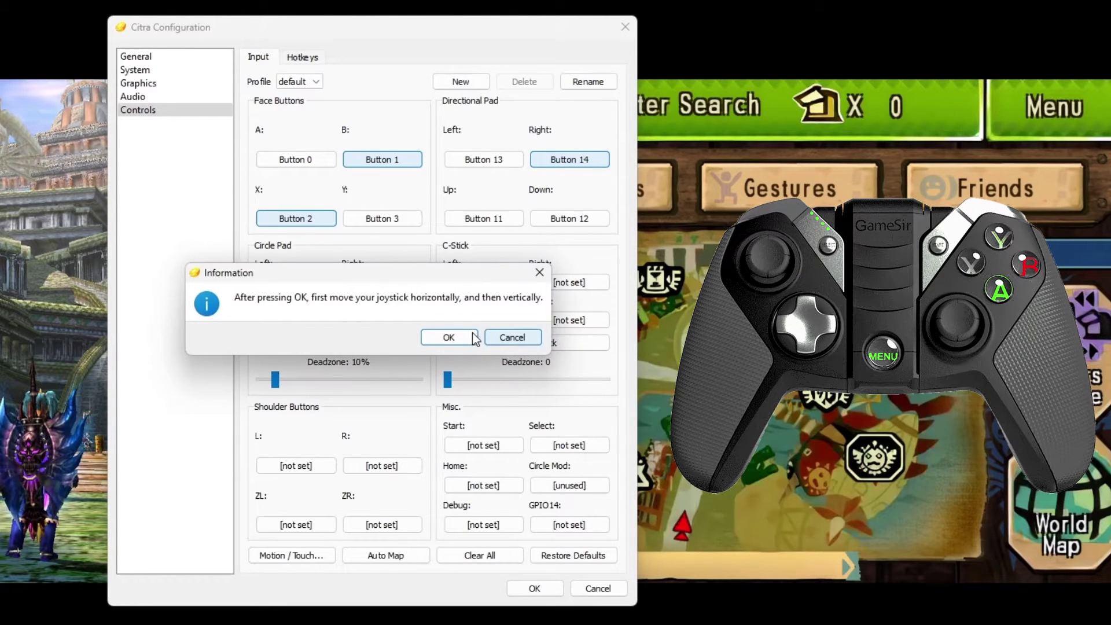
{"action": "left_click", "coordinate": [458, 339]}
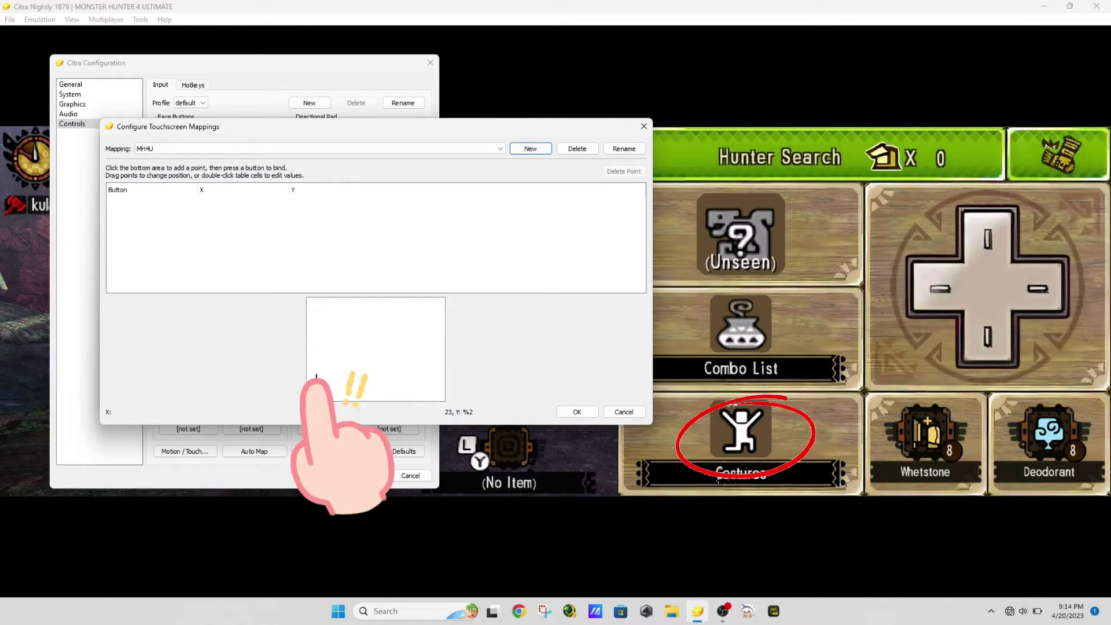
{"action": "left_click", "coordinate": [316, 380]}
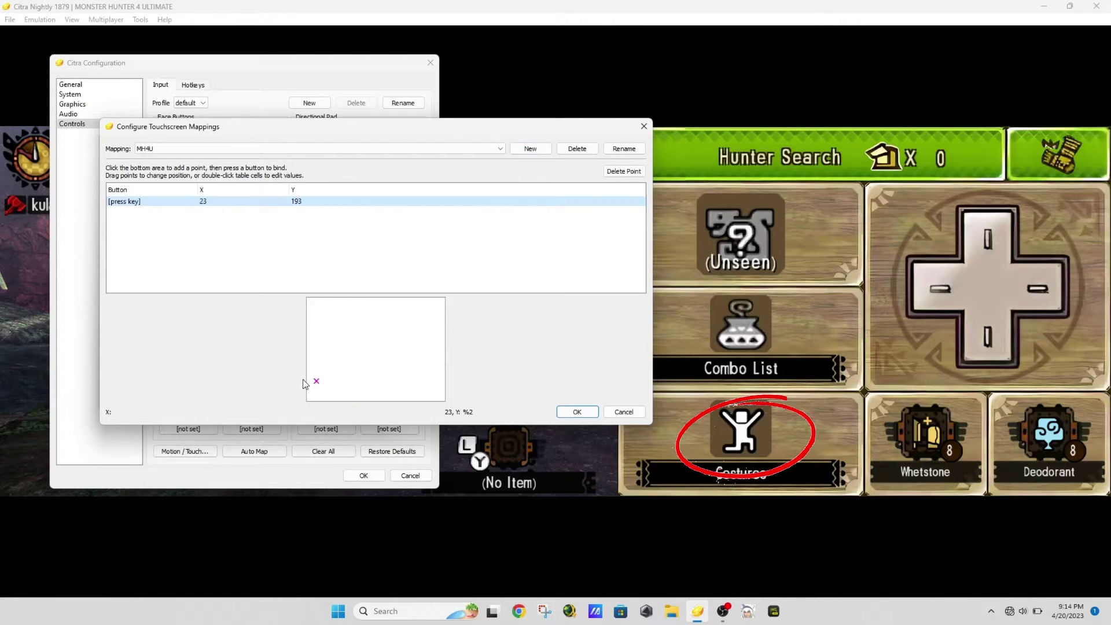
{"action": "left_click", "coordinate": [433, 384]}
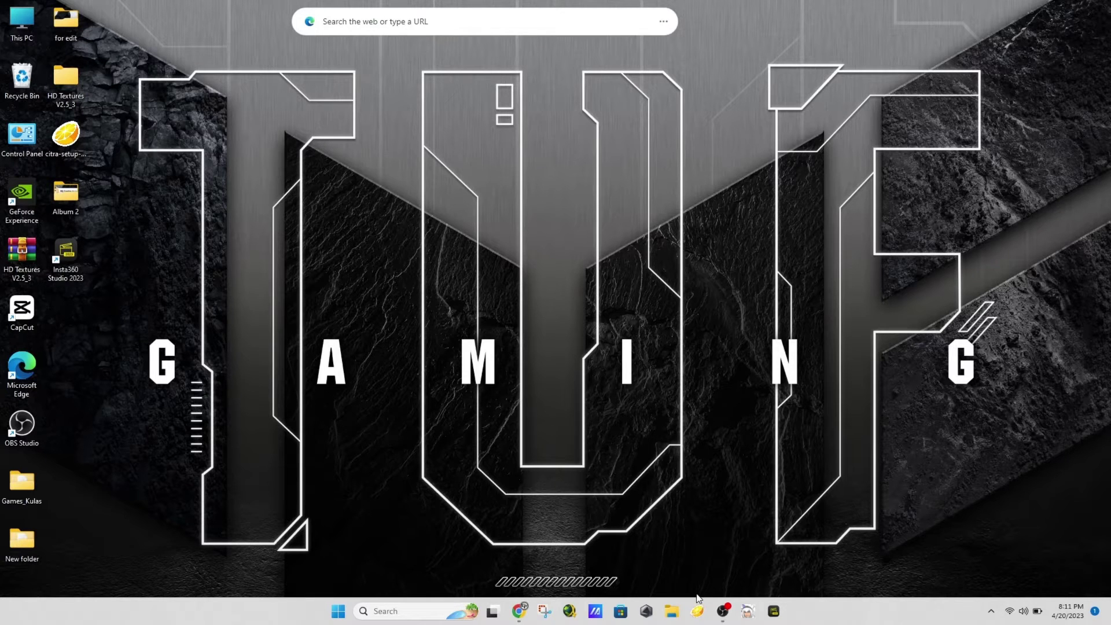
{"action": "left_click", "coordinate": [698, 613]}
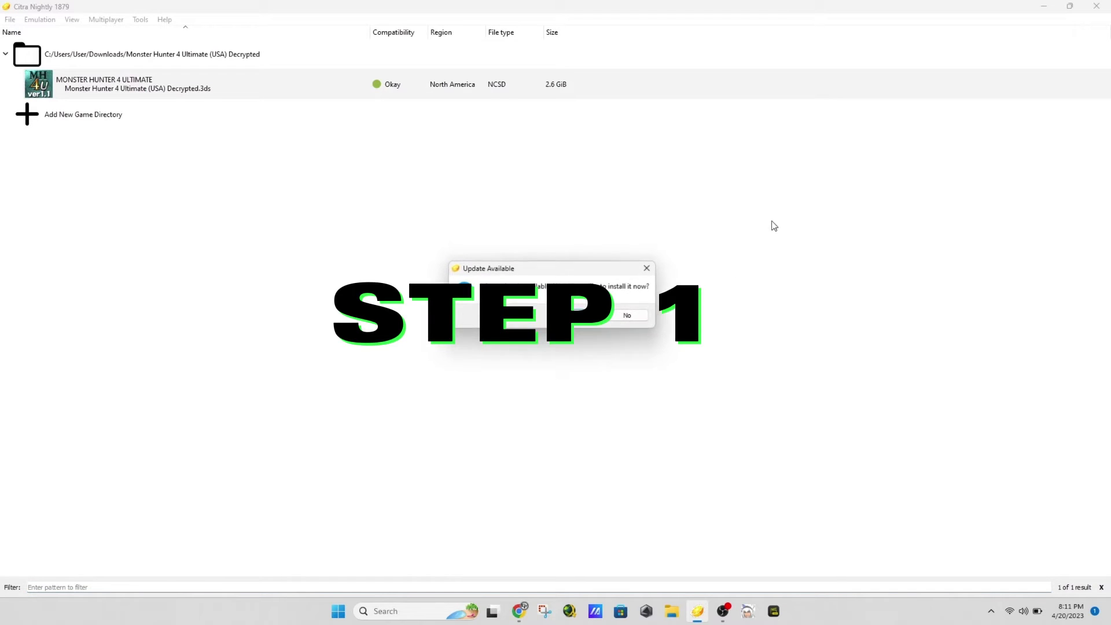
{"action": "left_click", "coordinate": [631, 318]}
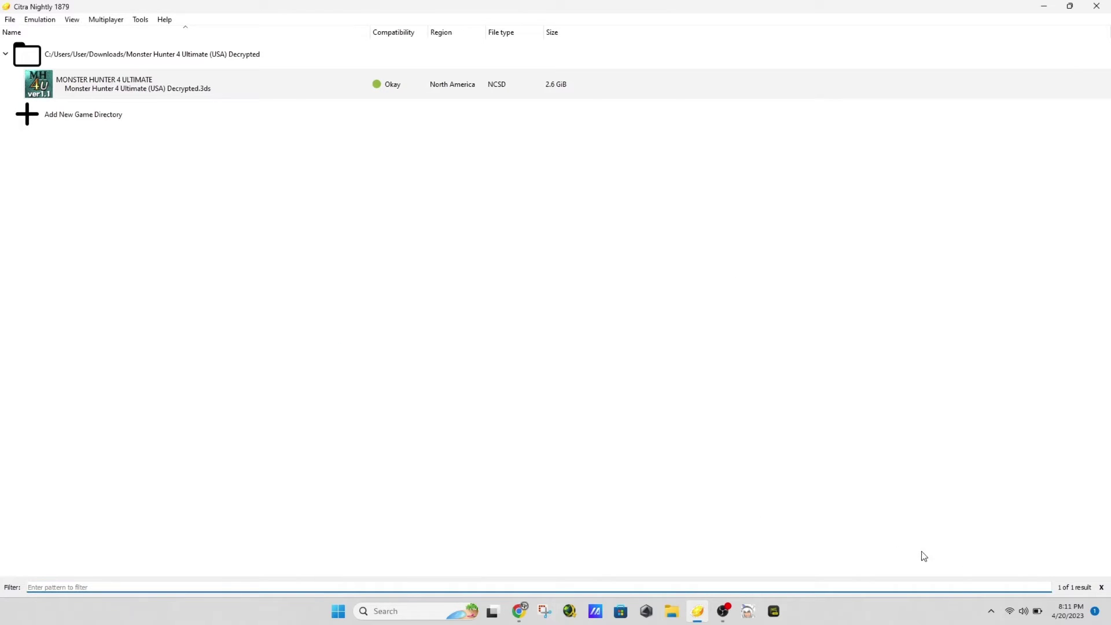
Step: Pair the Pro Controller over Bluetooth in Windows Settings, then close Settings
{"action": "left_click", "coordinate": [1023, 611]}
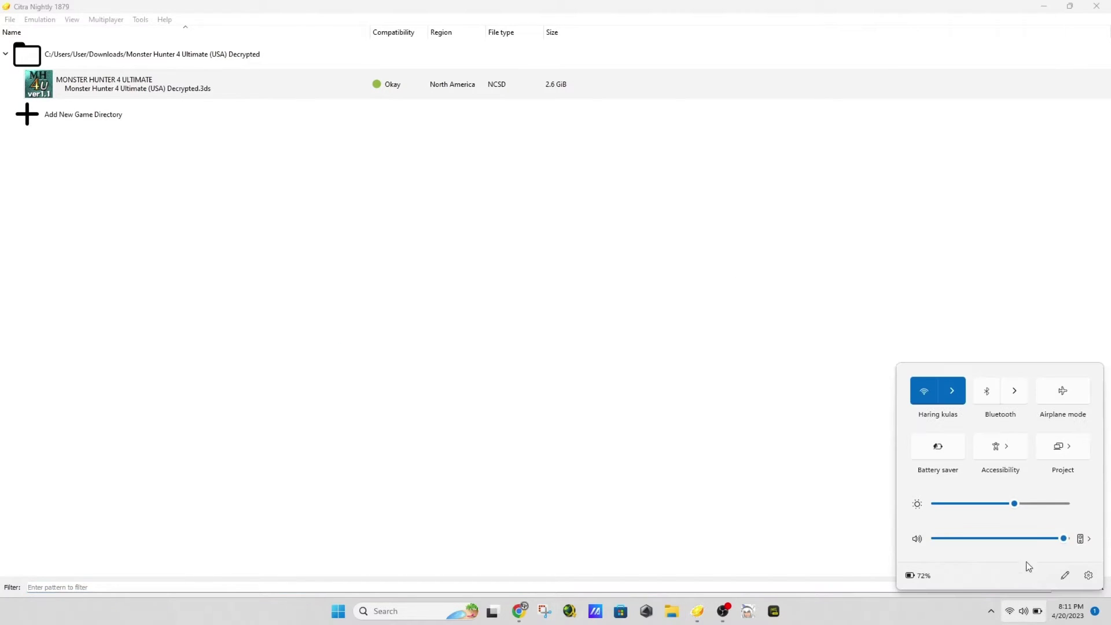
{"action": "left_click", "coordinate": [1088, 574]}
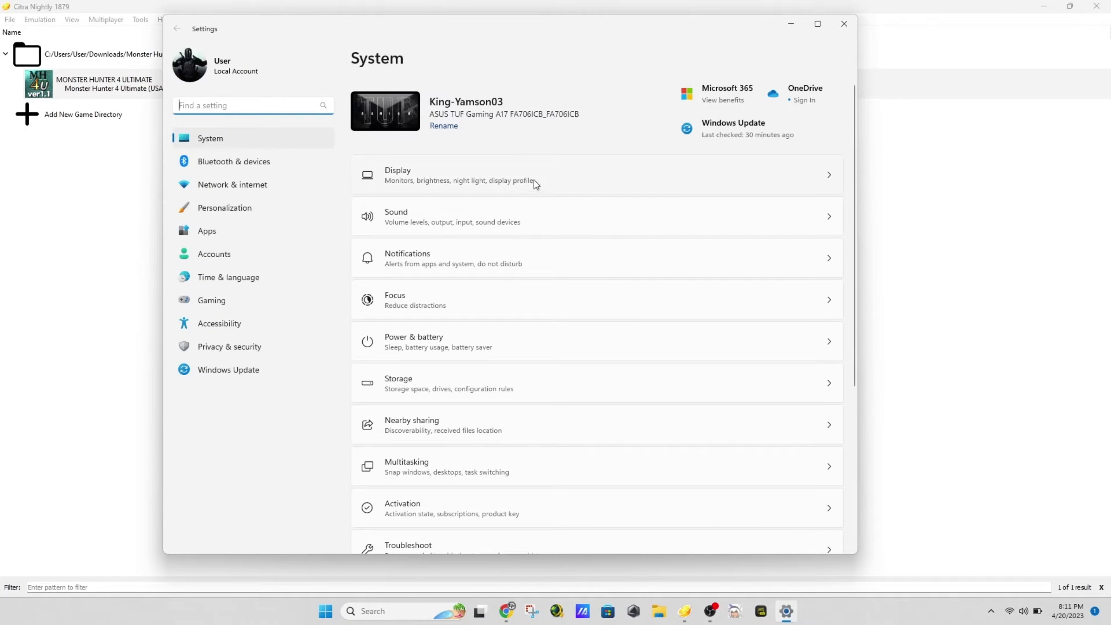
{"action": "left_click", "coordinate": [255, 163]}
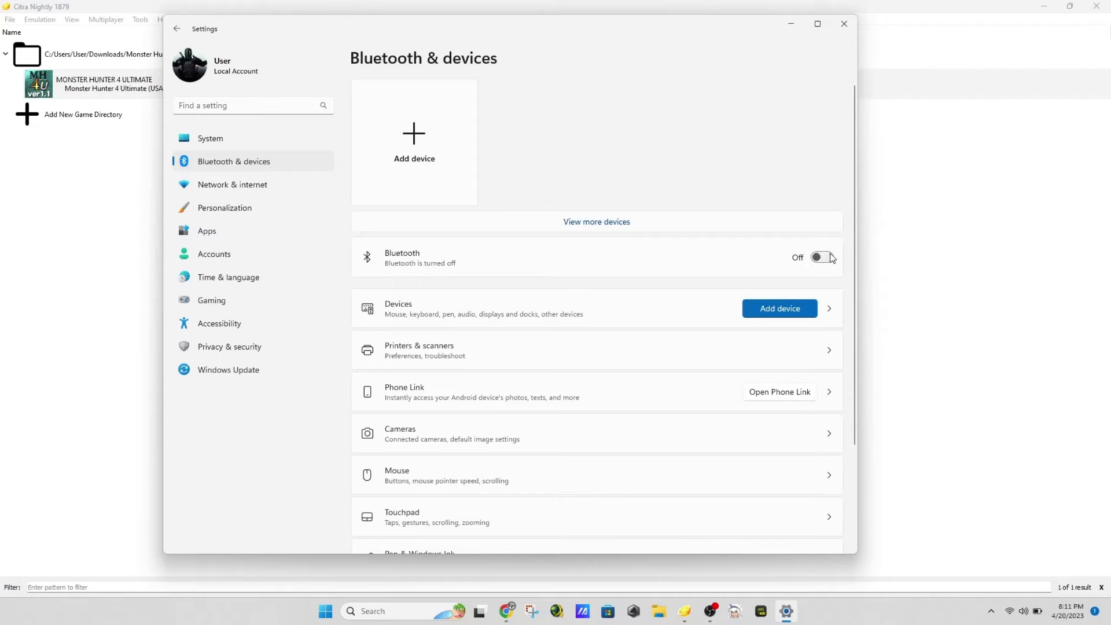
{"action": "left_click", "coordinate": [425, 139]}
{"action": "left_click", "coordinate": [423, 190]}
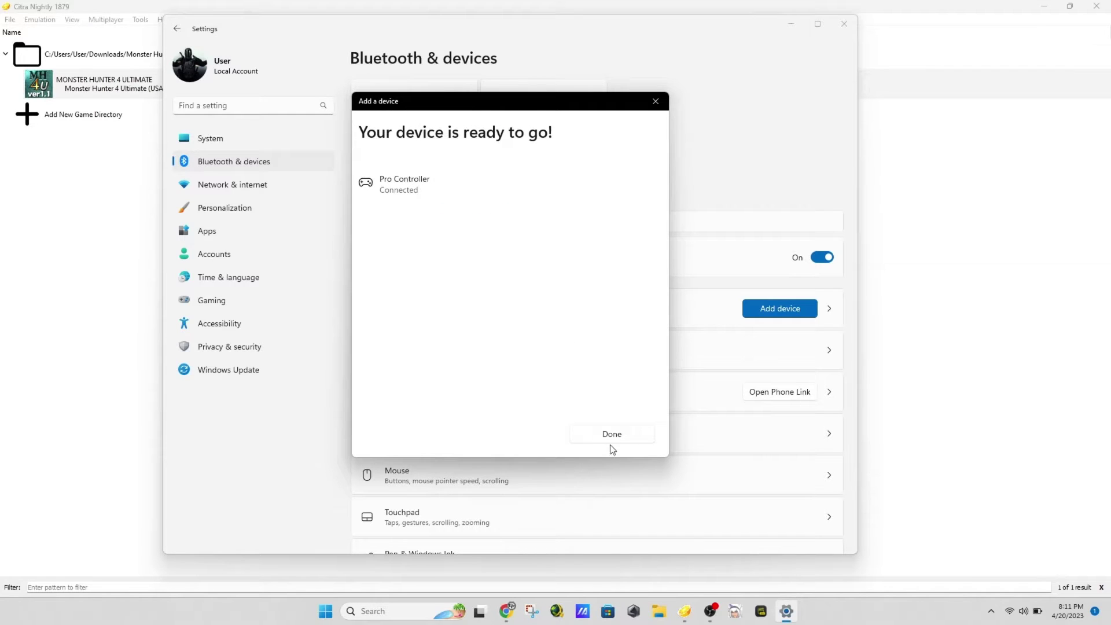
{"action": "left_click", "coordinate": [608, 434]}
{"action": "left_click", "coordinate": [845, 24]}
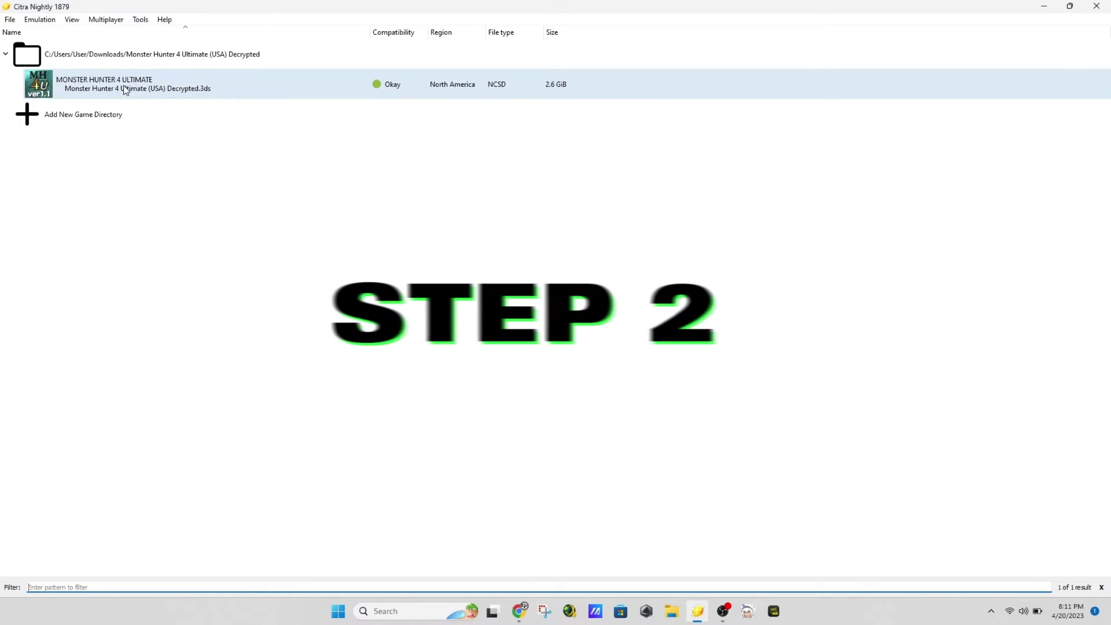
Step: Start Monster Hunter 4 Ultimate from the game list and open the Emulation menu
{"action": "left_click", "coordinate": [124, 87]}
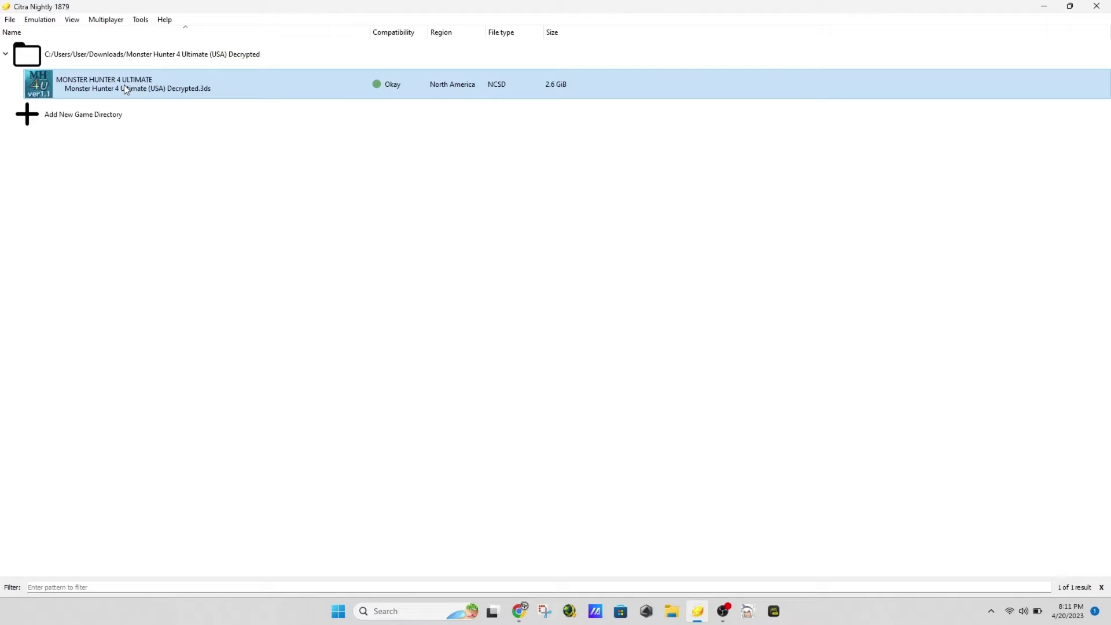
{"action": "double_click", "coordinate": [124, 84]}
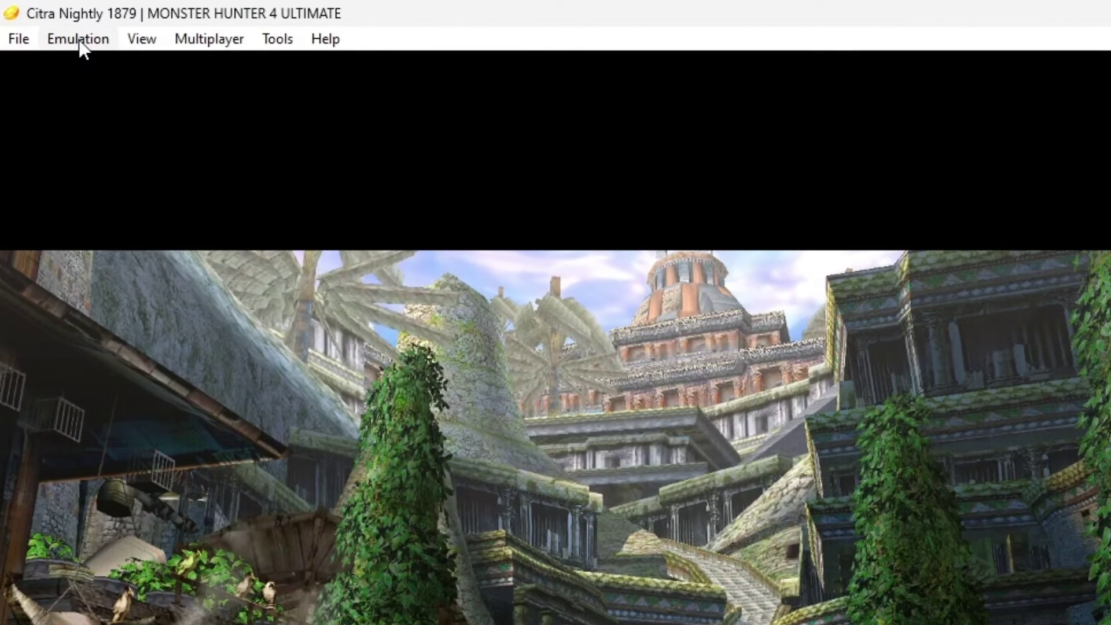
{"action": "left_click", "coordinate": [80, 42]}
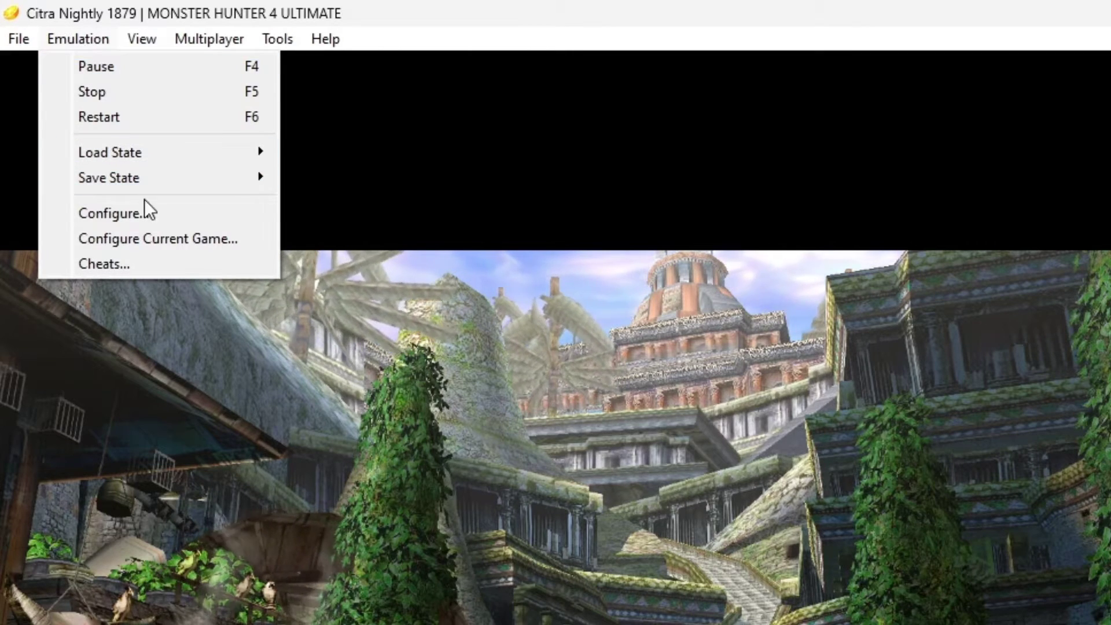
Step: In Controls settings, bind face buttons A, B, X, Y to controller Buttons 0–3
{"action": "left_click", "coordinate": [138, 217]}
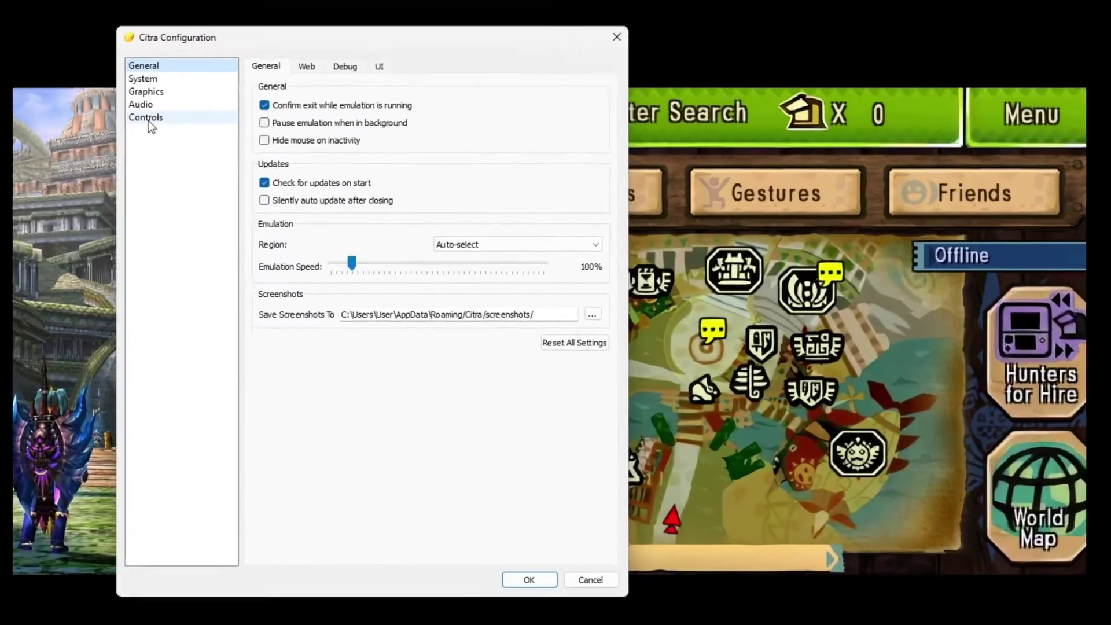
{"action": "left_click", "coordinate": [148, 119]}
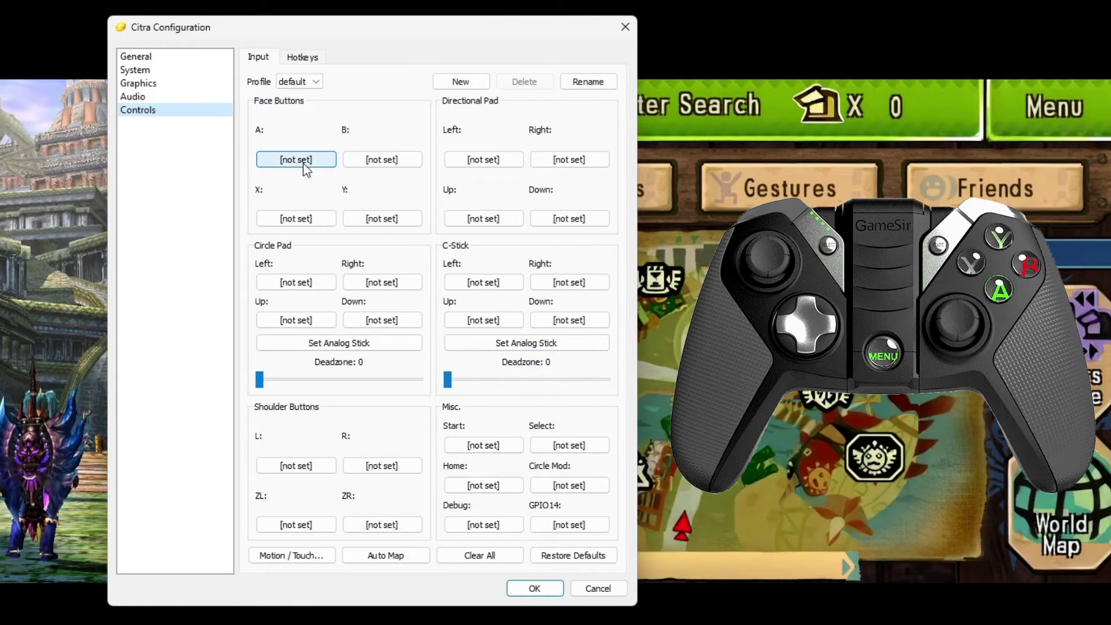
{"action": "left_click", "coordinate": [303, 165]}
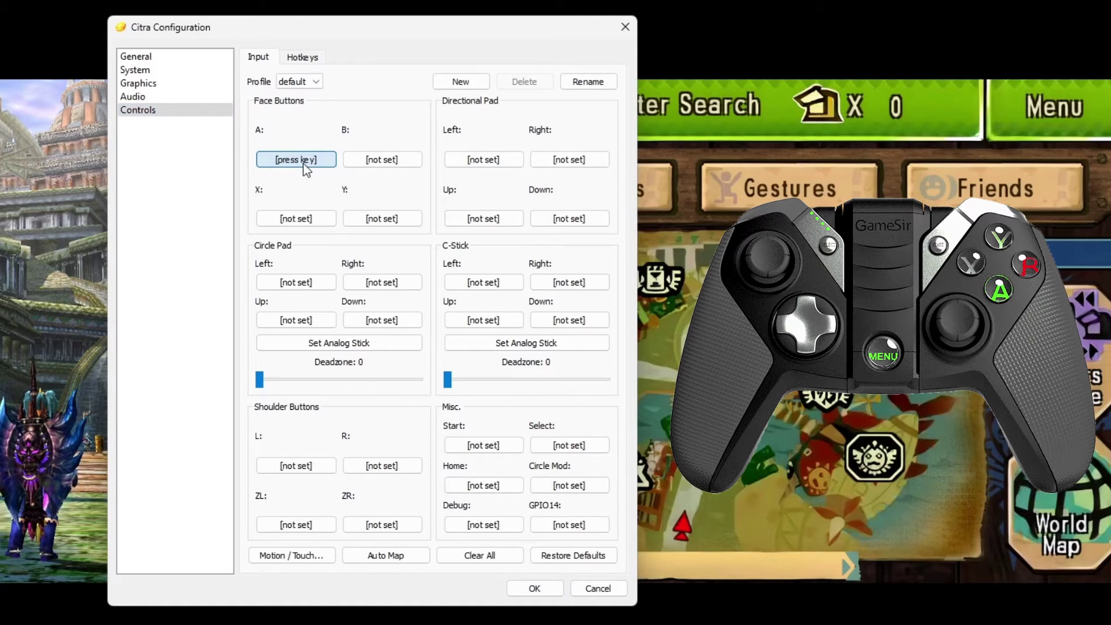
{"action": "left_click", "coordinate": [386, 164]}
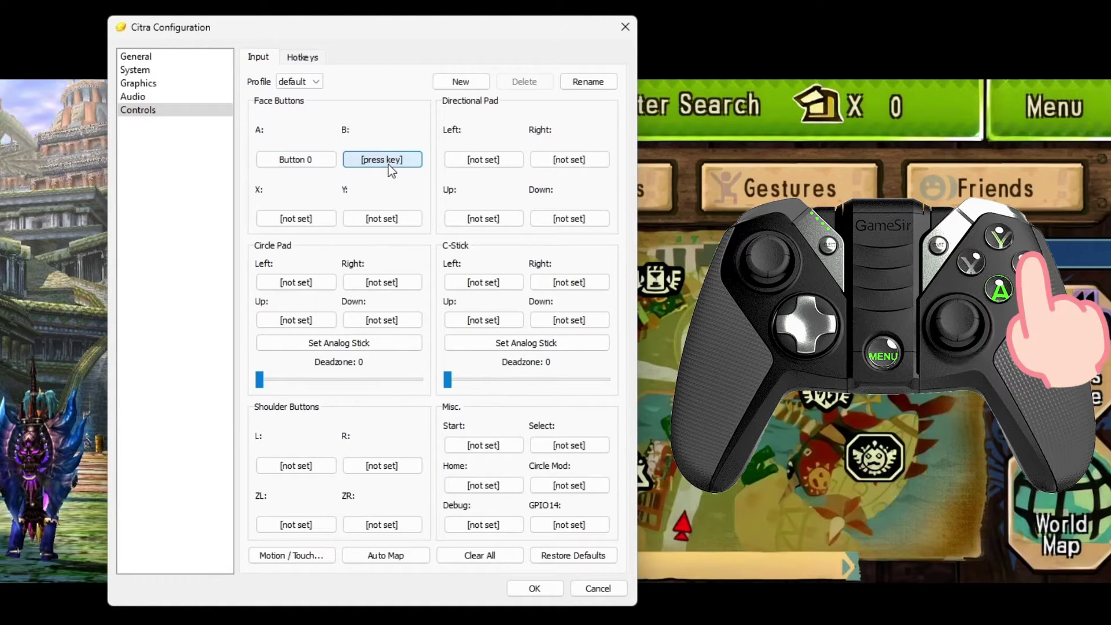
{"action": "left_click", "coordinate": [297, 221]}
{"action": "left_click", "coordinate": [394, 223]}
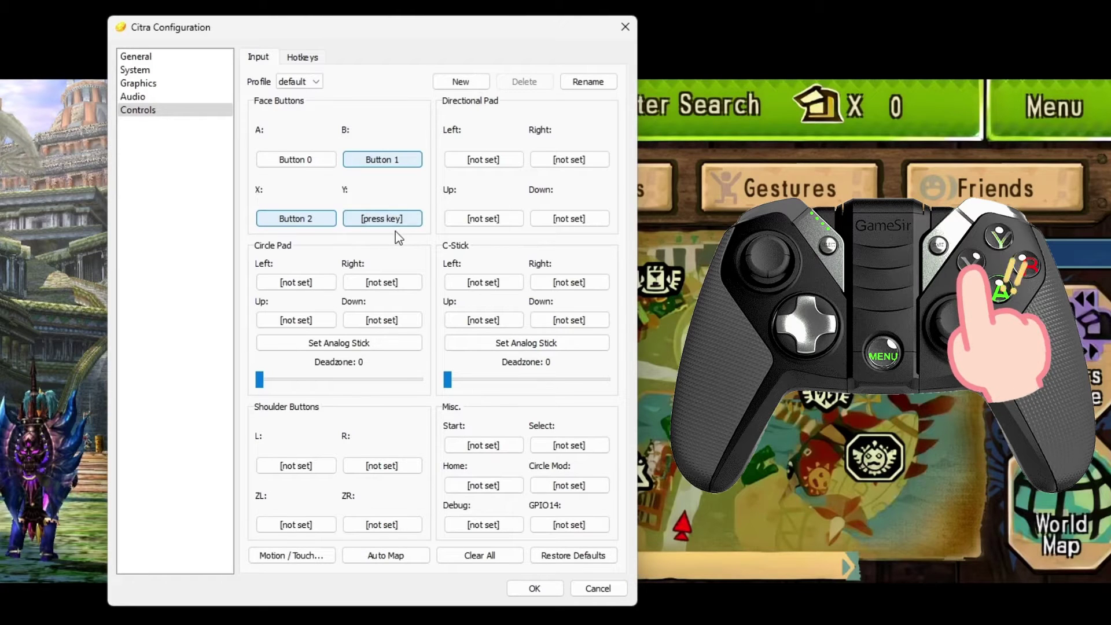
Step: Bind D-pad Left, Right and Up to Buttons 13, 14 and 11
{"action": "left_click", "coordinate": [483, 165]}
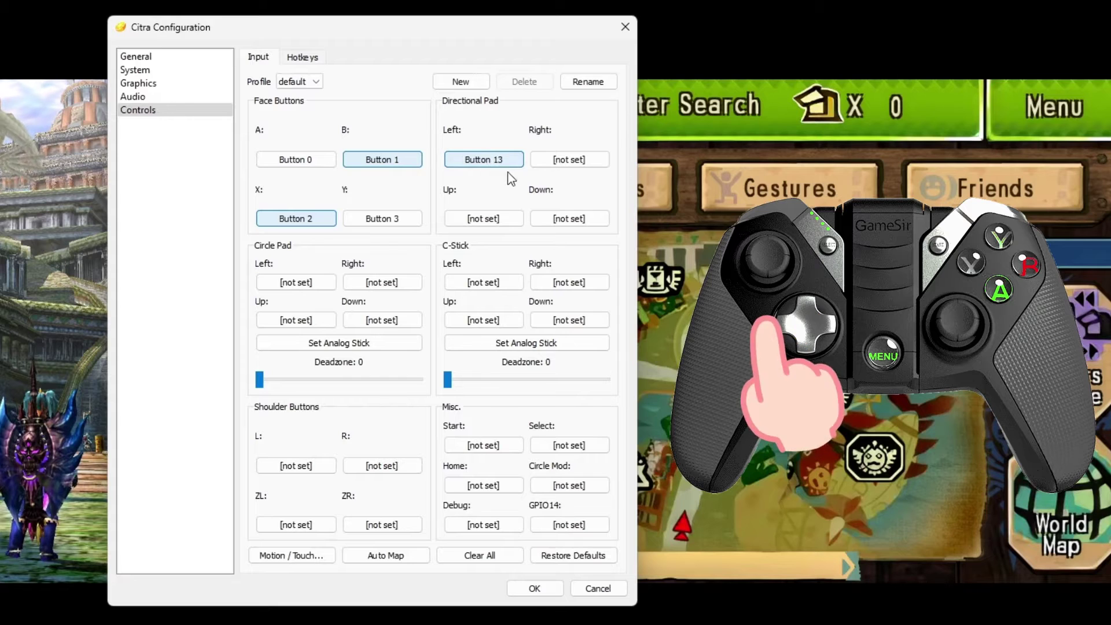
{"action": "left_click", "coordinate": [572, 160]}
{"action": "left_click", "coordinate": [483, 220]}
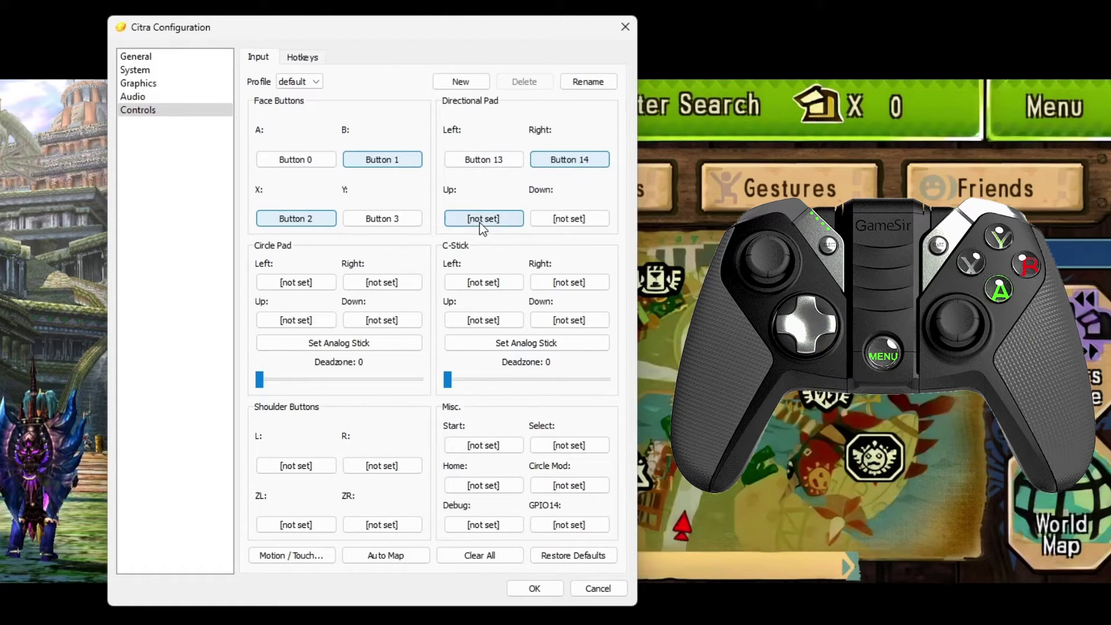
Step: Bind D-pad Down to Button 12, the Circle Pad to Axes 0/1, and the C-Stick to Axes 2/3
{"action": "left_click", "coordinate": [556, 220]}
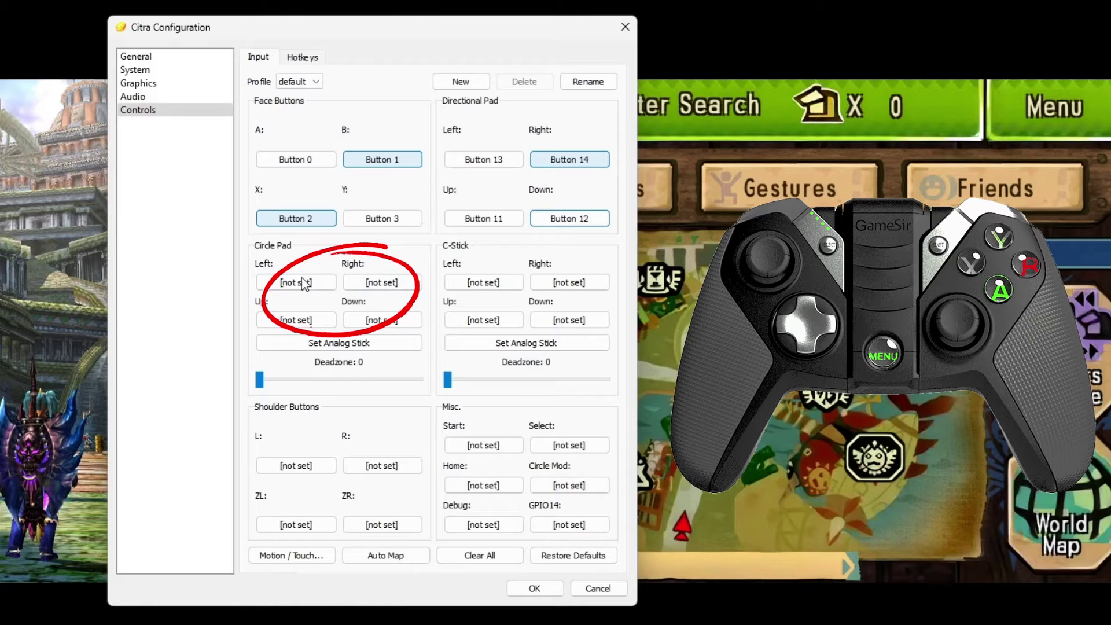
{"action": "left_click", "coordinate": [337, 342]}
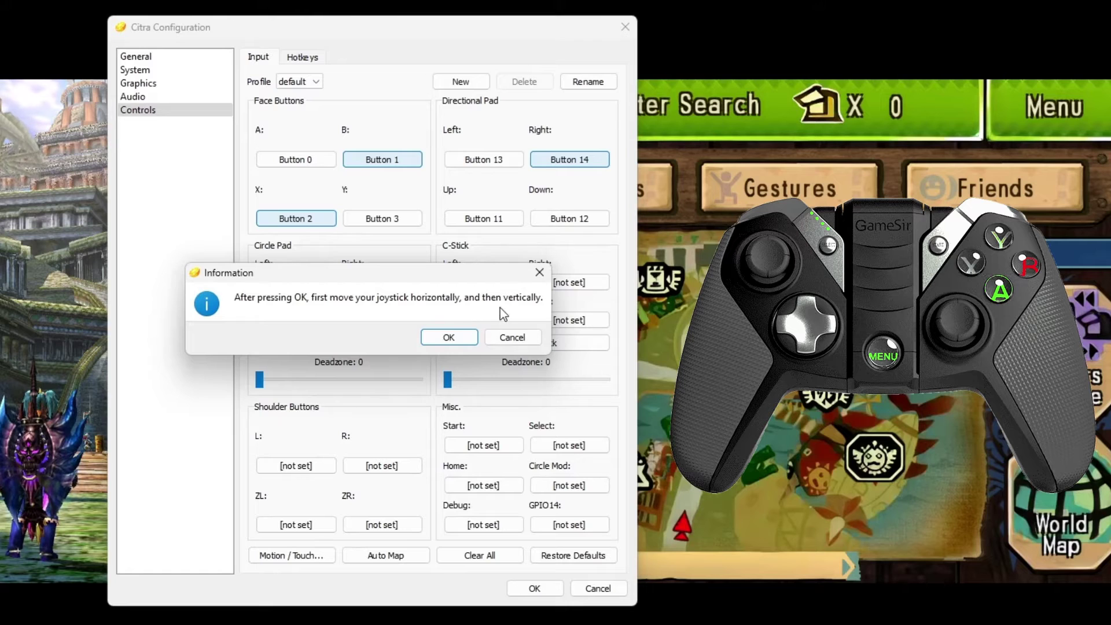
{"action": "left_click", "coordinate": [449, 338]}
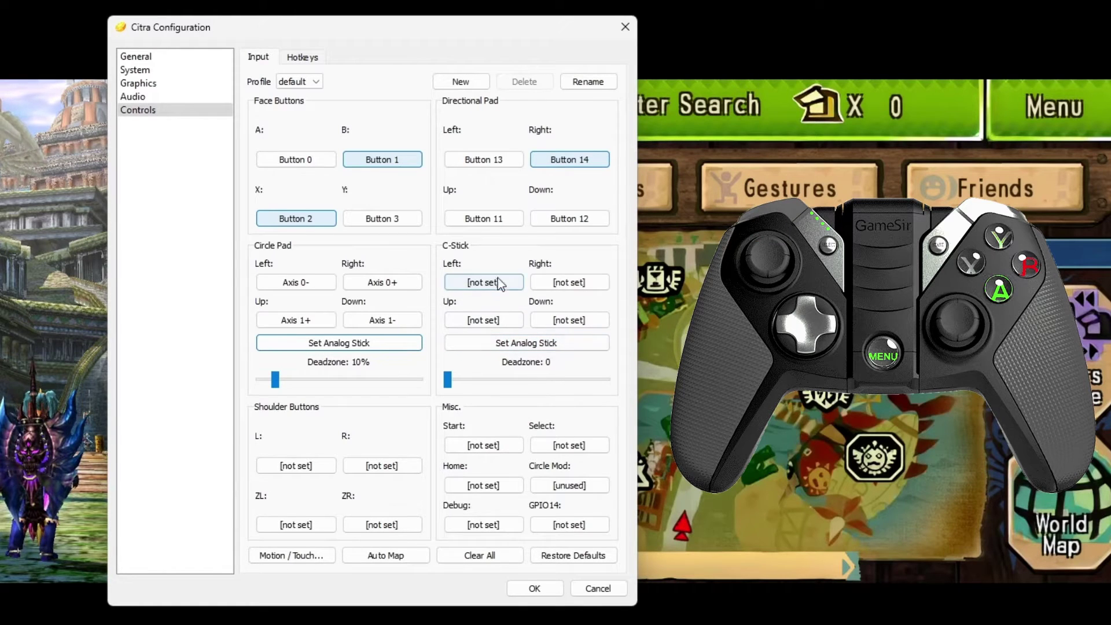
{"action": "left_click", "coordinate": [528, 344]}
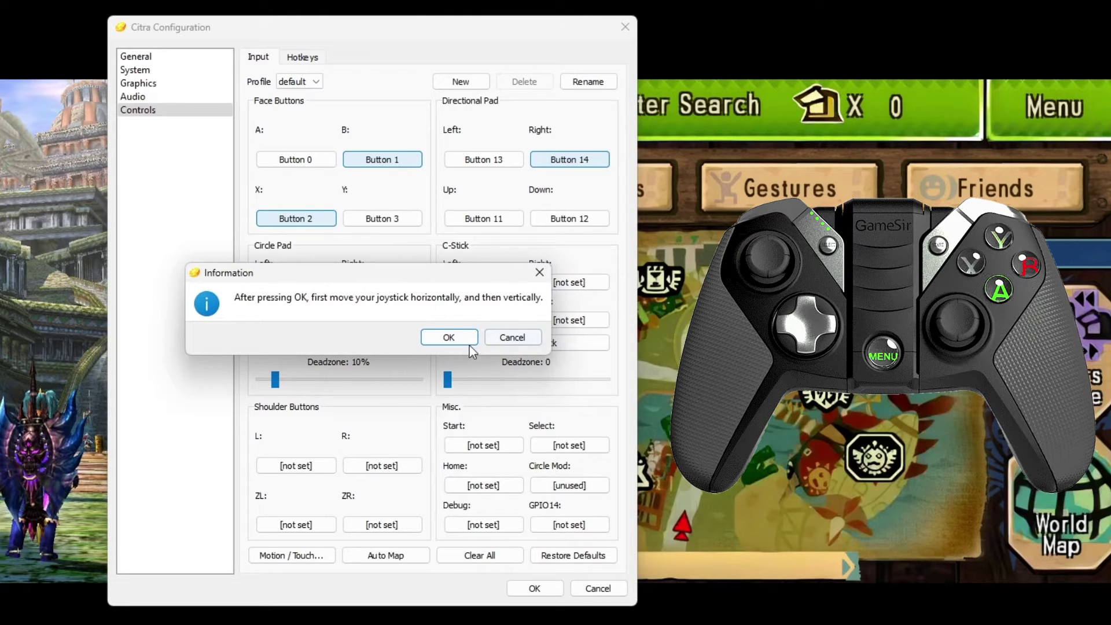
{"action": "left_click", "coordinate": [454, 336]}
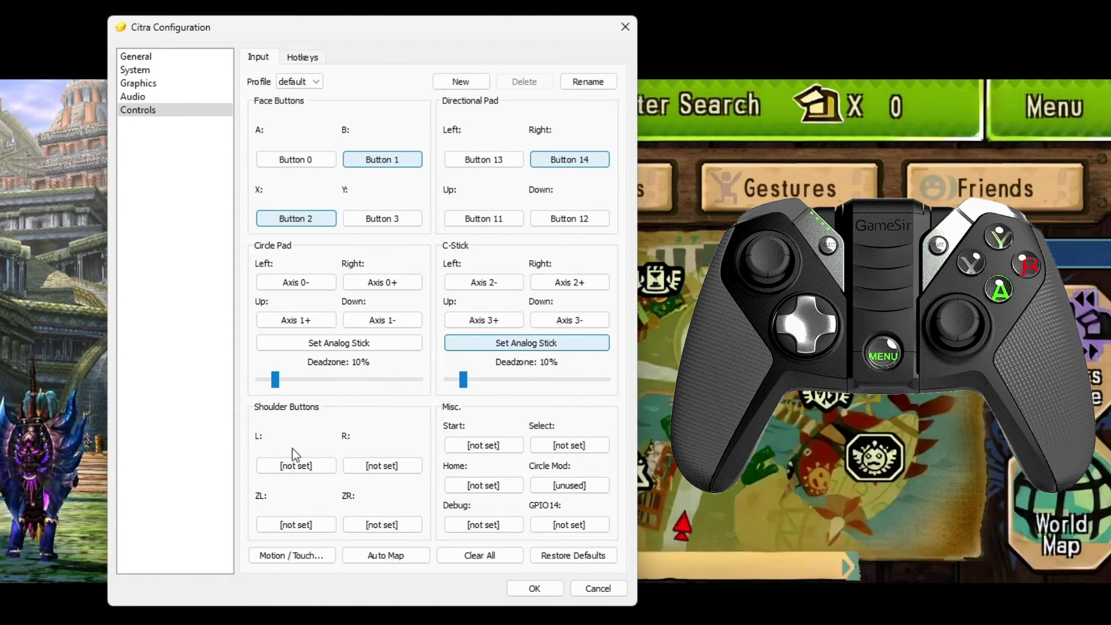
Step: Bind L, R, Start, Select, Home to Buttons 9, 10, 15, 4, 5 and save the configuration
{"action": "left_click", "coordinate": [293, 464]}
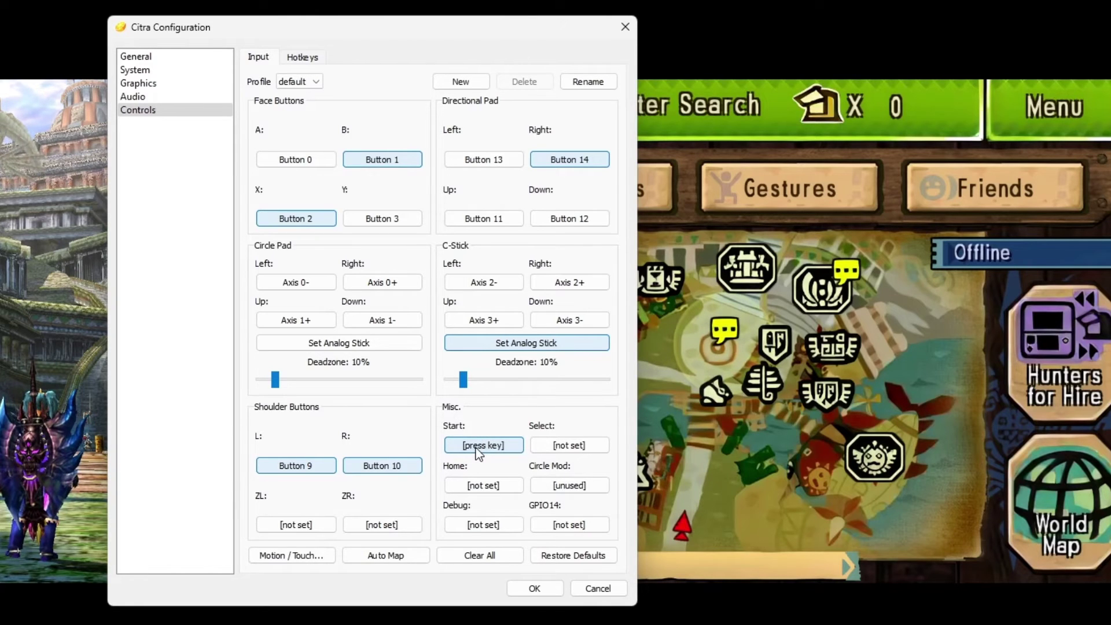
{"action": "left_click", "coordinate": [568, 449]}
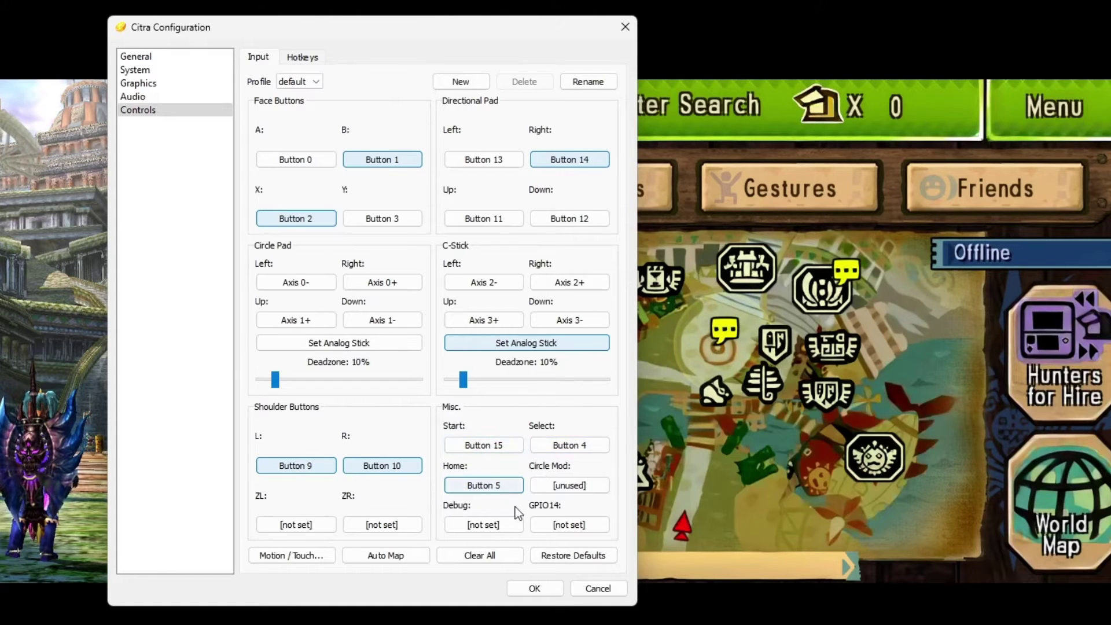
{"action": "left_click", "coordinate": [531, 591]}
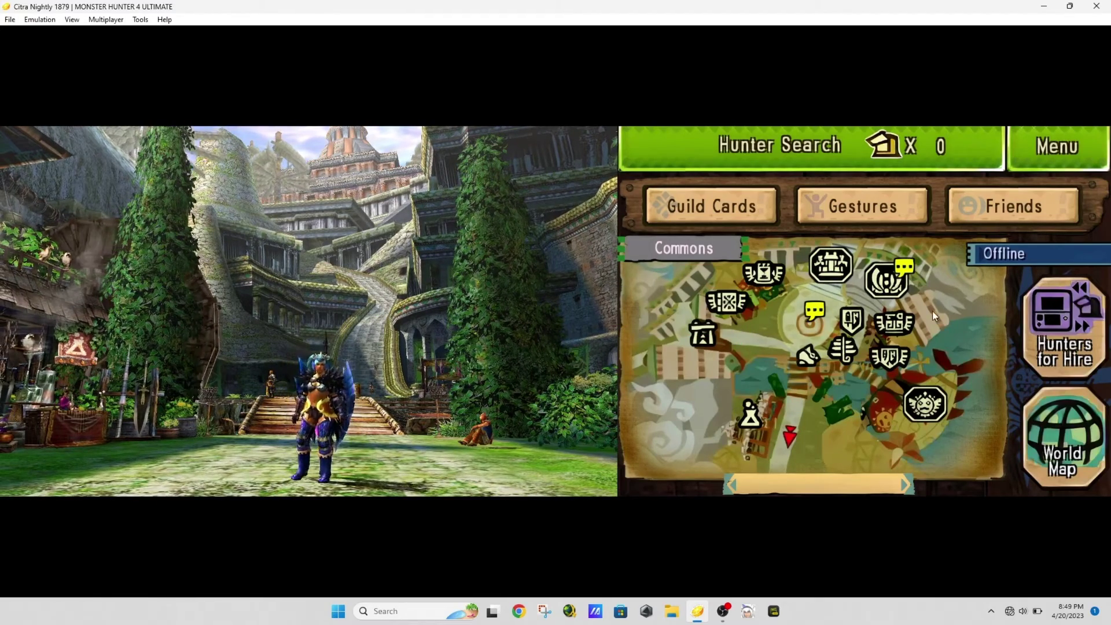
Step: Travel to the Anc. Steppe via the World Map, then reopen Citra's Controls settings
{"action": "left_click", "coordinate": [1064, 440]}
{"action": "left_click", "coordinate": [746, 282]}
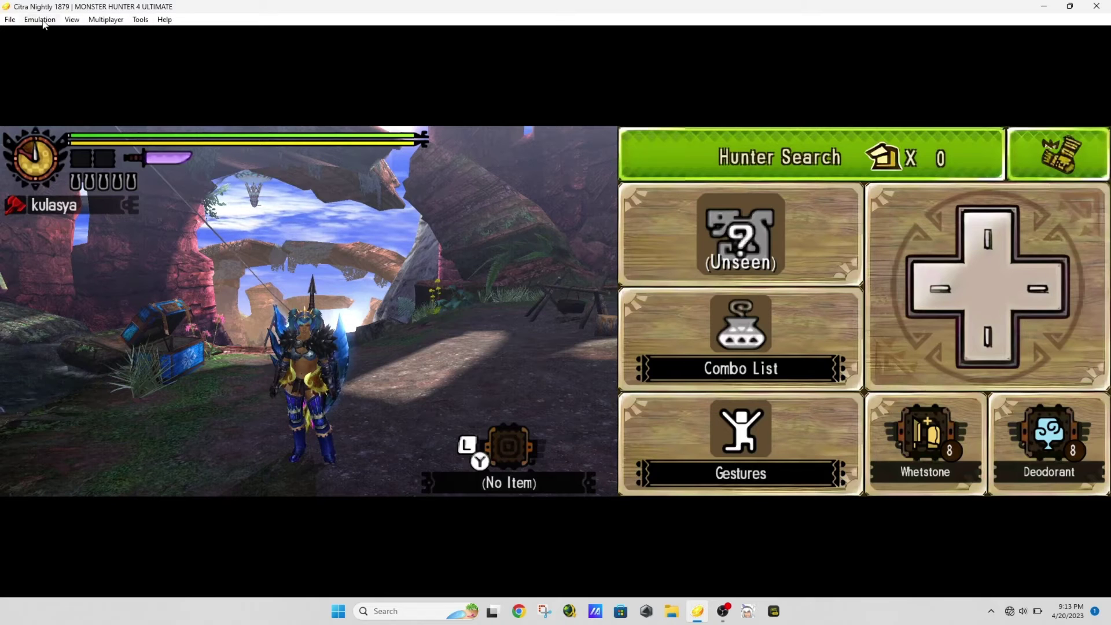
{"action": "left_click", "coordinate": [39, 21]}
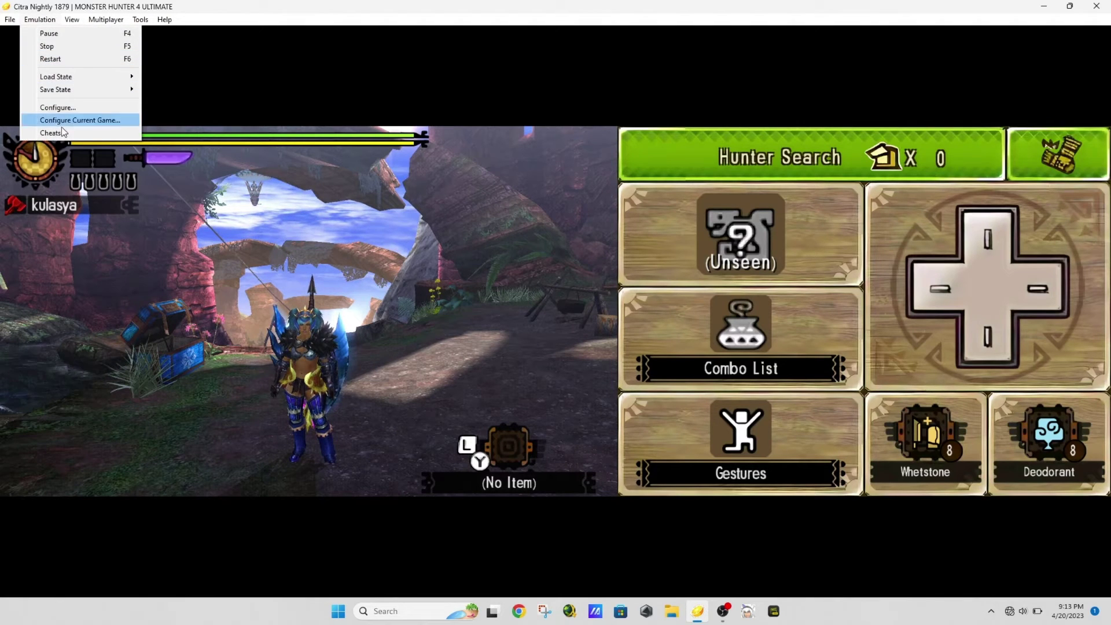
{"action": "left_click", "coordinate": [59, 109]}
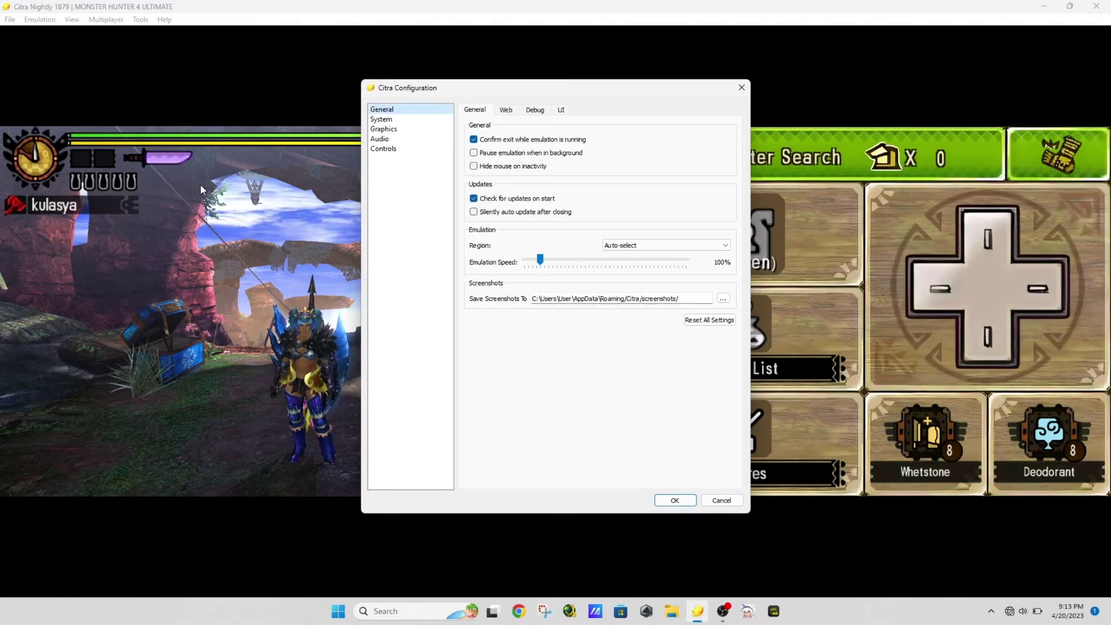
{"action": "left_click", "coordinate": [388, 149]}
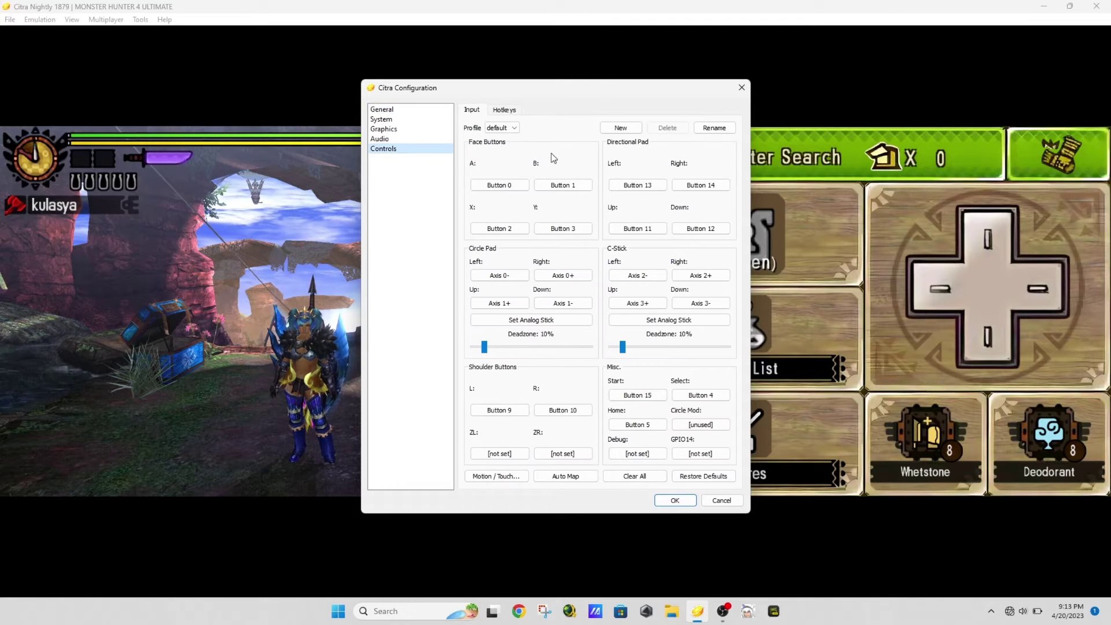
{"action": "left_click_drag", "start_coordinate": [588, 93], "coordinate": [275, 69]}
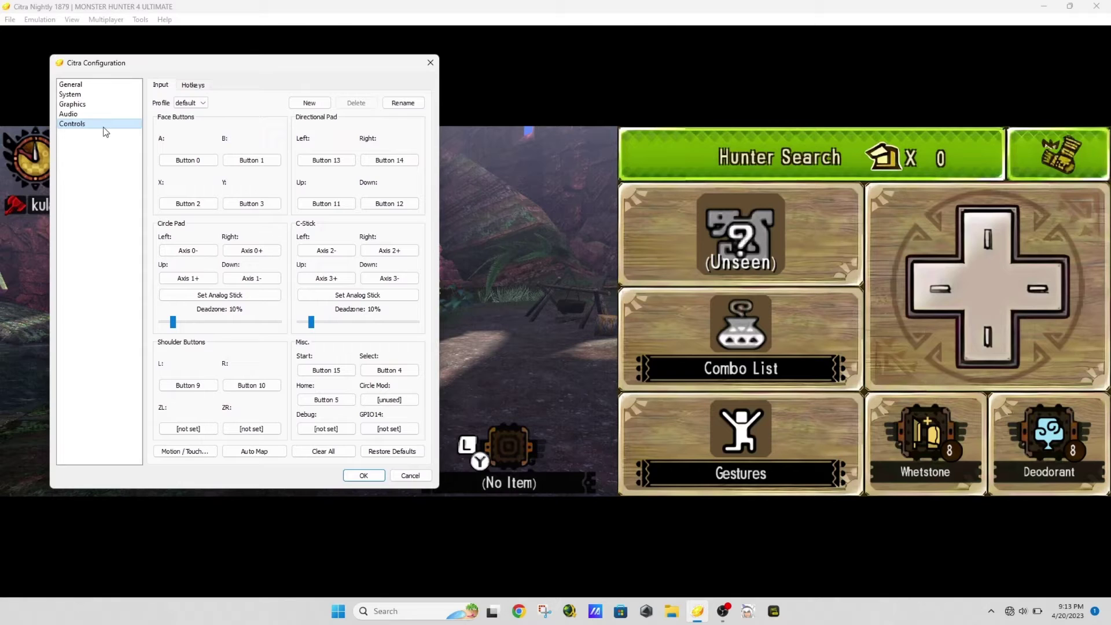
Step: Under Motion / Touch, create a new touchscreen mapping profile named MH4U
{"action": "left_click", "coordinate": [185, 453]}
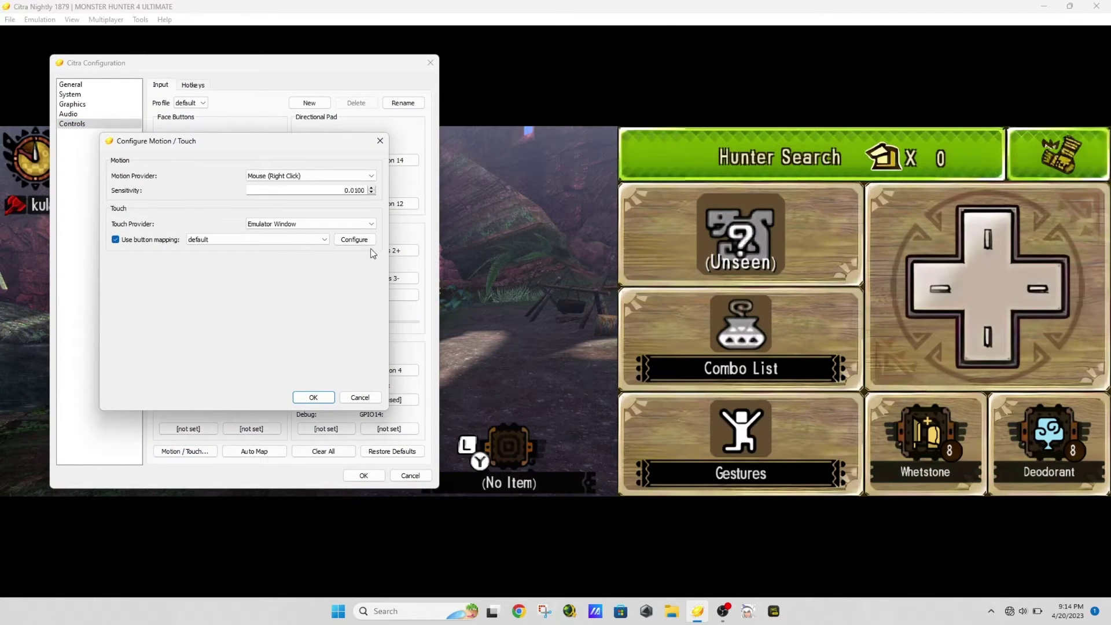
{"action": "left_click", "coordinate": [352, 242]}
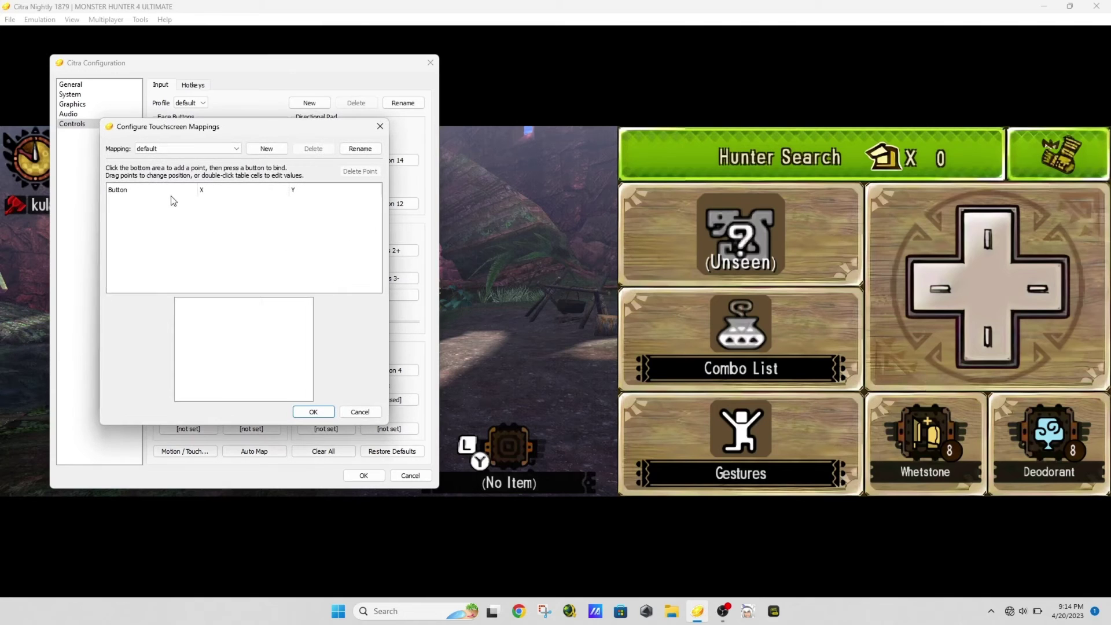
{"action": "left_click", "coordinate": [267, 150]}
{"action": "type", "text": "MH4U"}
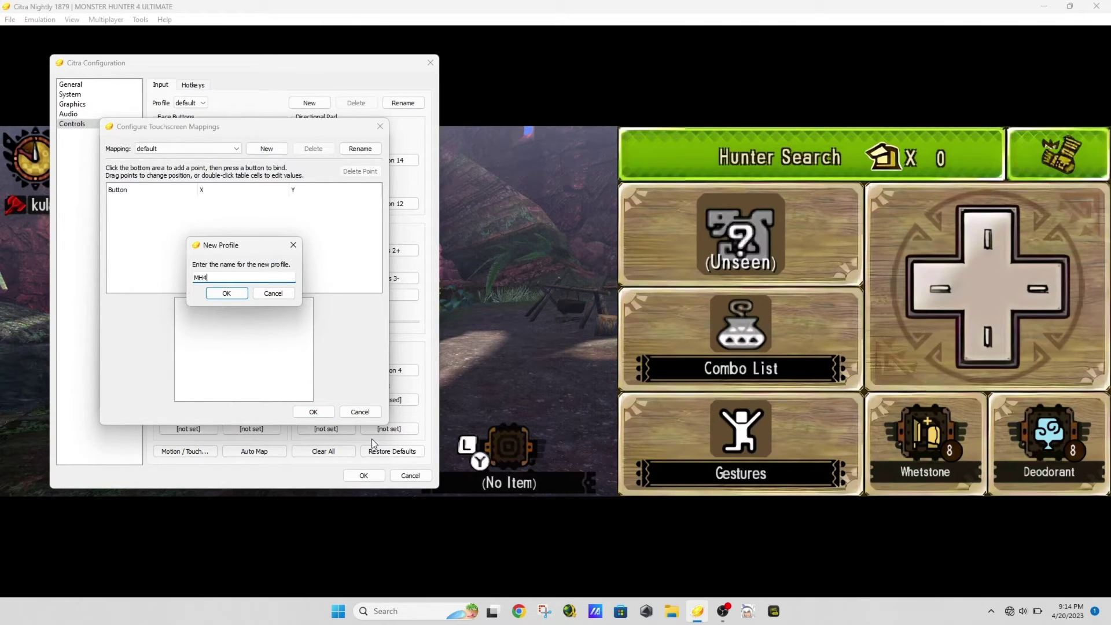
{"action": "left_click", "coordinate": [226, 293]}
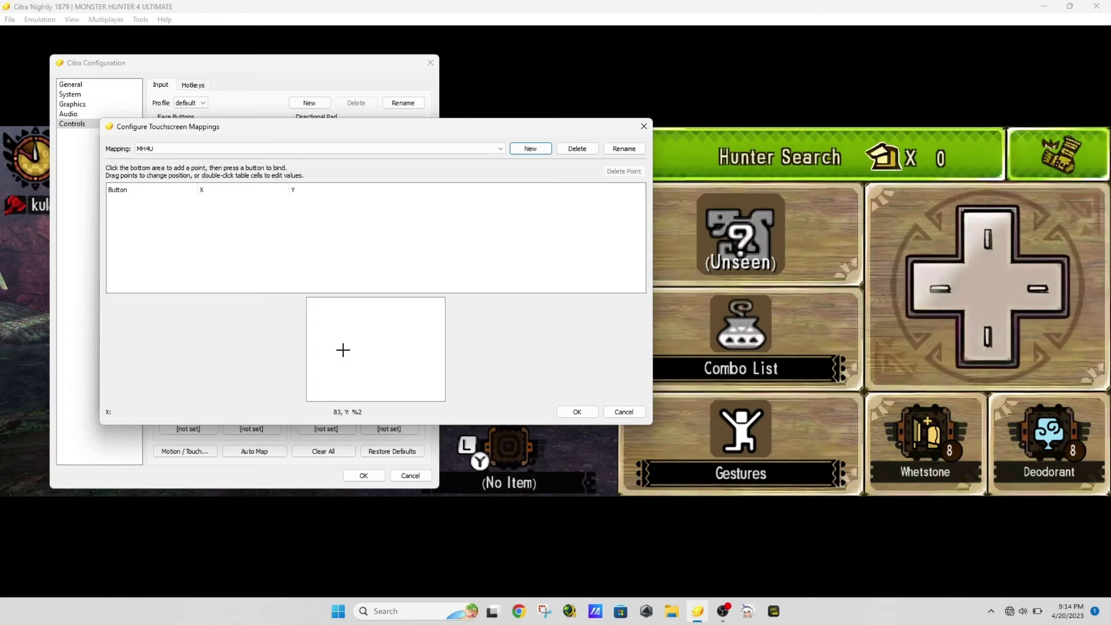
Step: Map Button 6 to touch point 23,193 and Axis 5+ to 291,201, confirming both dialogs
{"action": "left_click", "coordinate": [317, 380]}
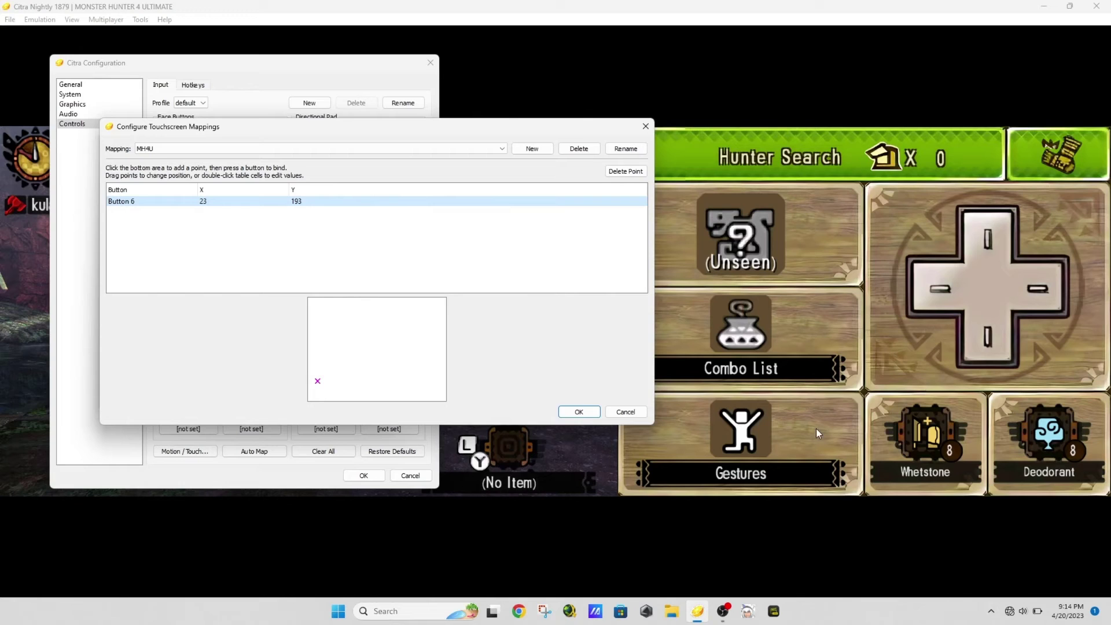
{"action": "left_click", "coordinate": [433, 384]}
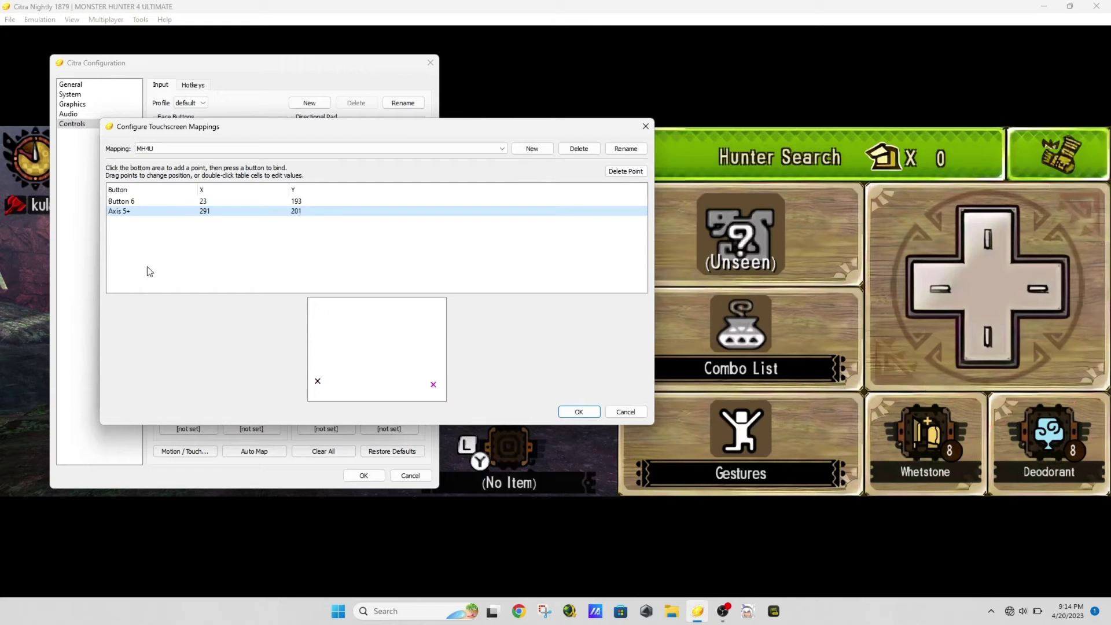
{"action": "left_click", "coordinate": [579, 412]}
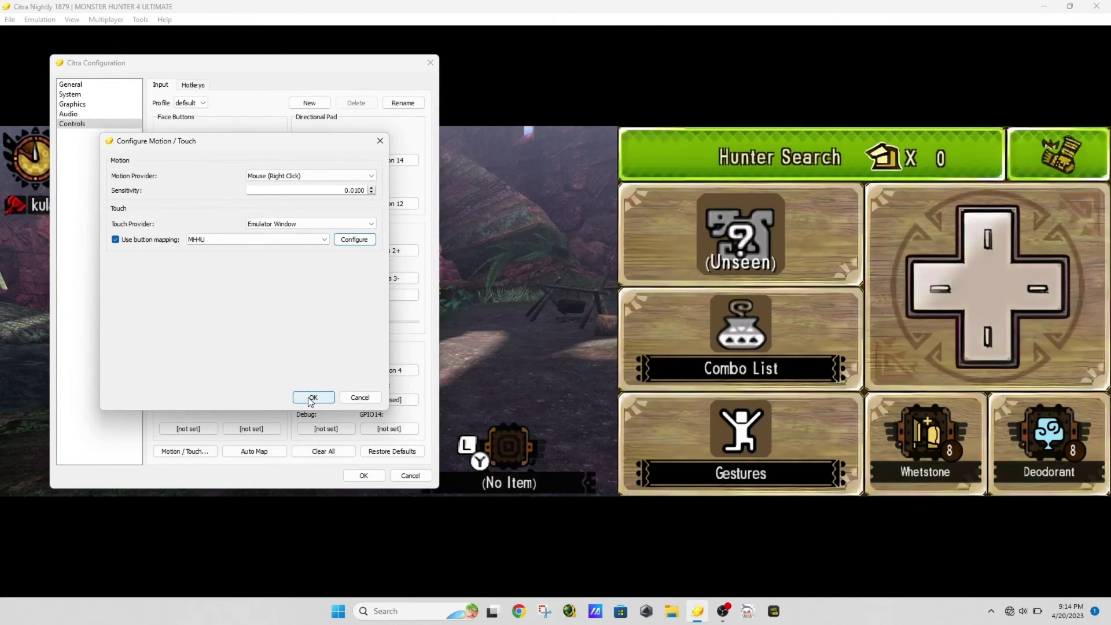
{"action": "left_click", "coordinate": [313, 398]}
Step: Close Citra Configuration and test the Gestures list with the mapped button
{"action": "left_click", "coordinate": [364, 475]}
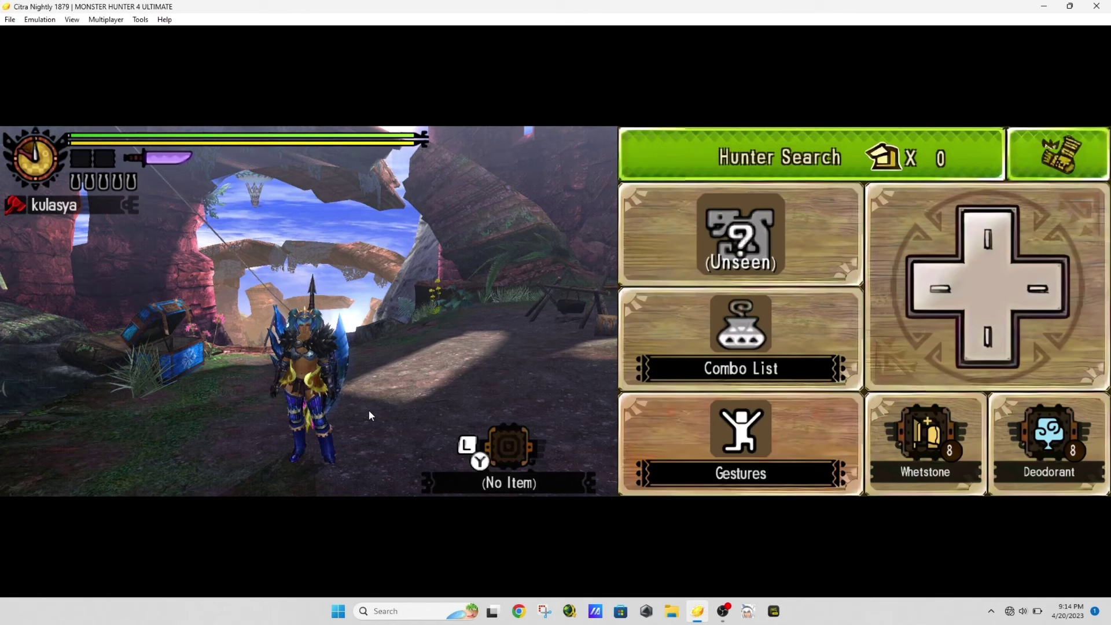
{"action": "key", "text": "g"}
{"action": "key", "text": "Escape"}
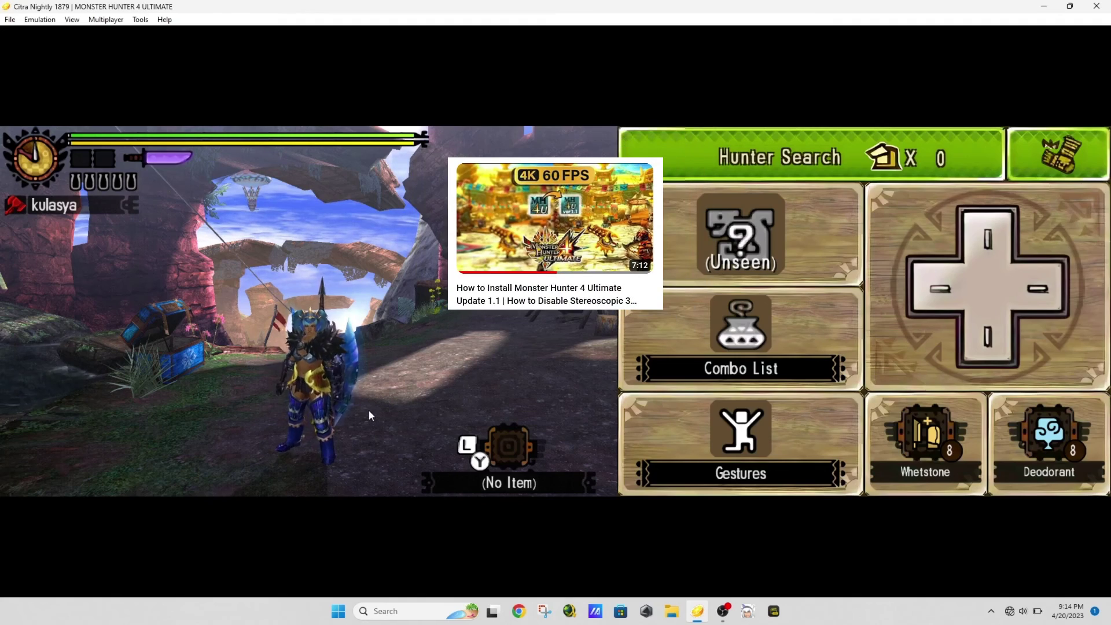
Step: Use two Deodorants via the mapped touch, then walk the hunter forward and back
{"action": "key", "text": "x"}
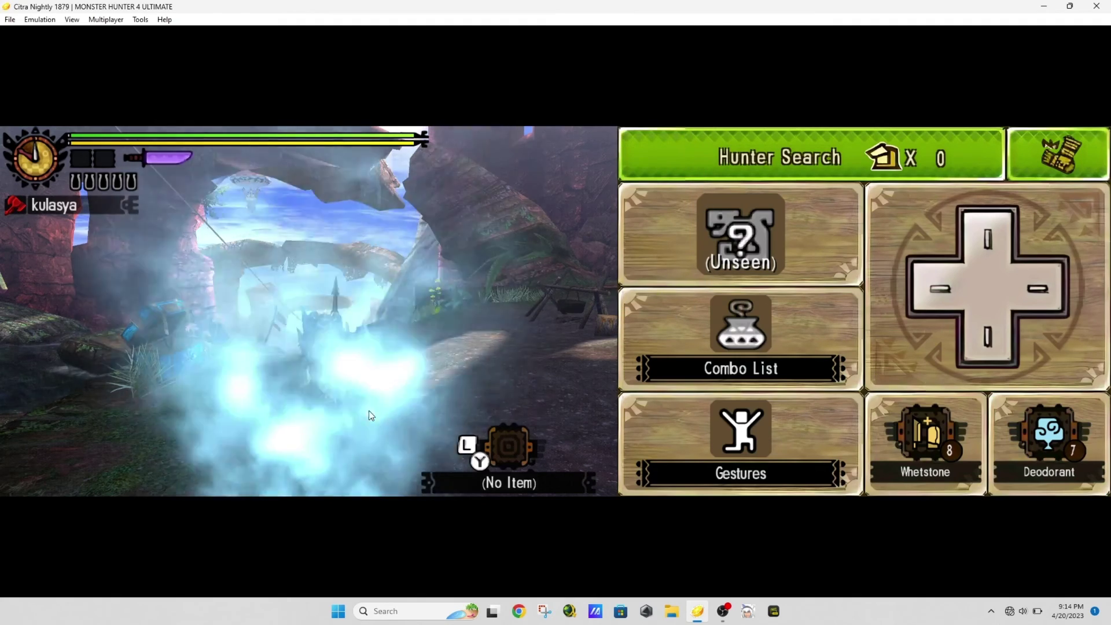
{"action": "key", "text": "x"}
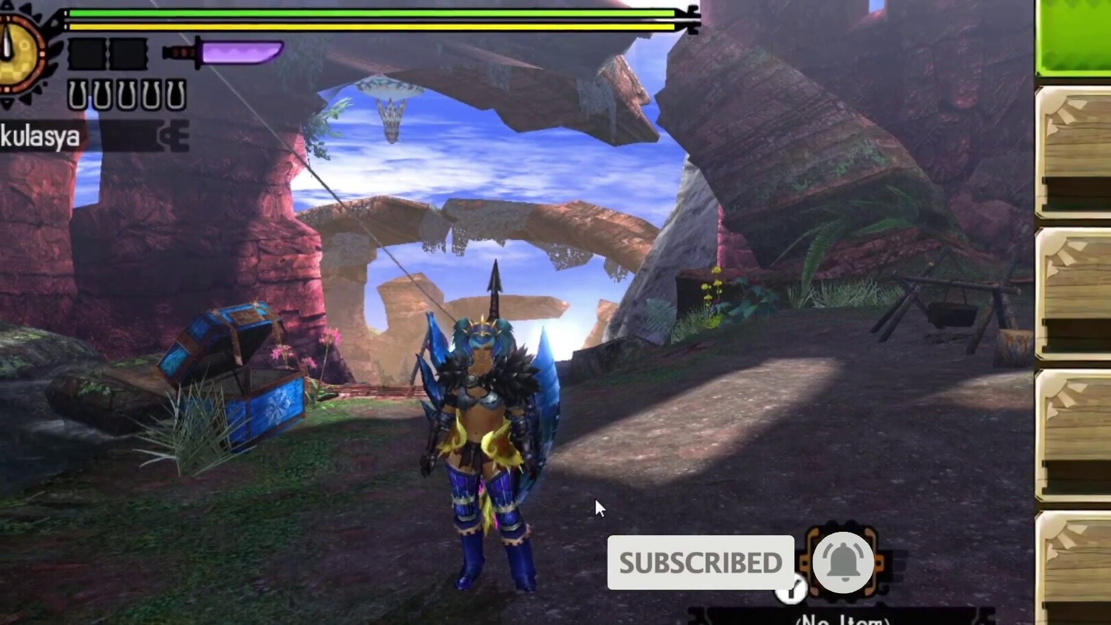
{"action": "key", "text": "Up"}
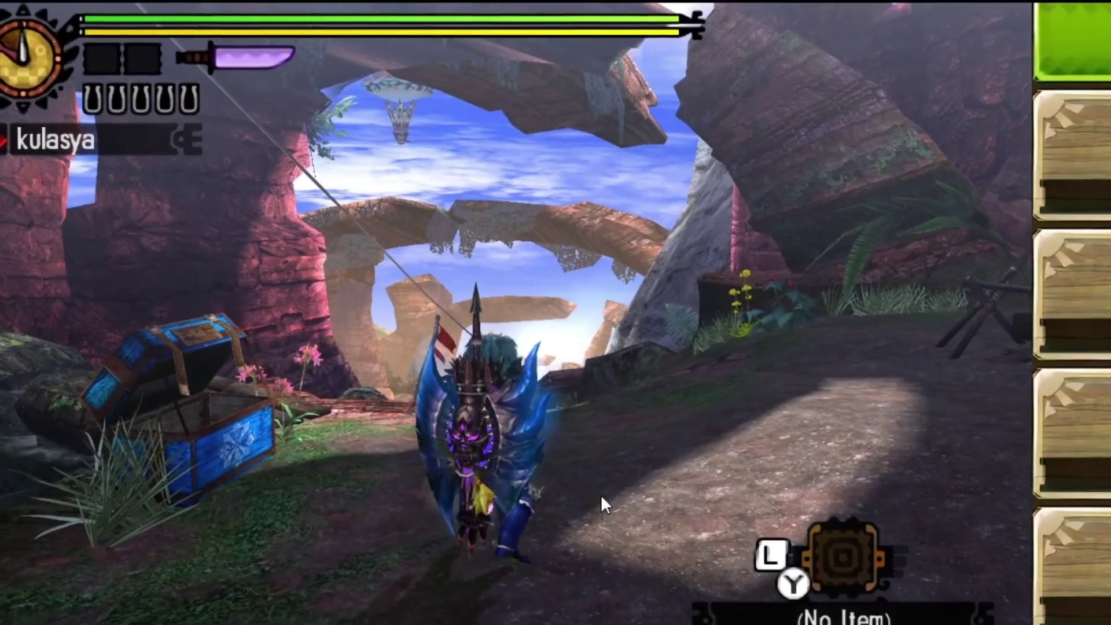
{"action": "key", "text": "Down"}
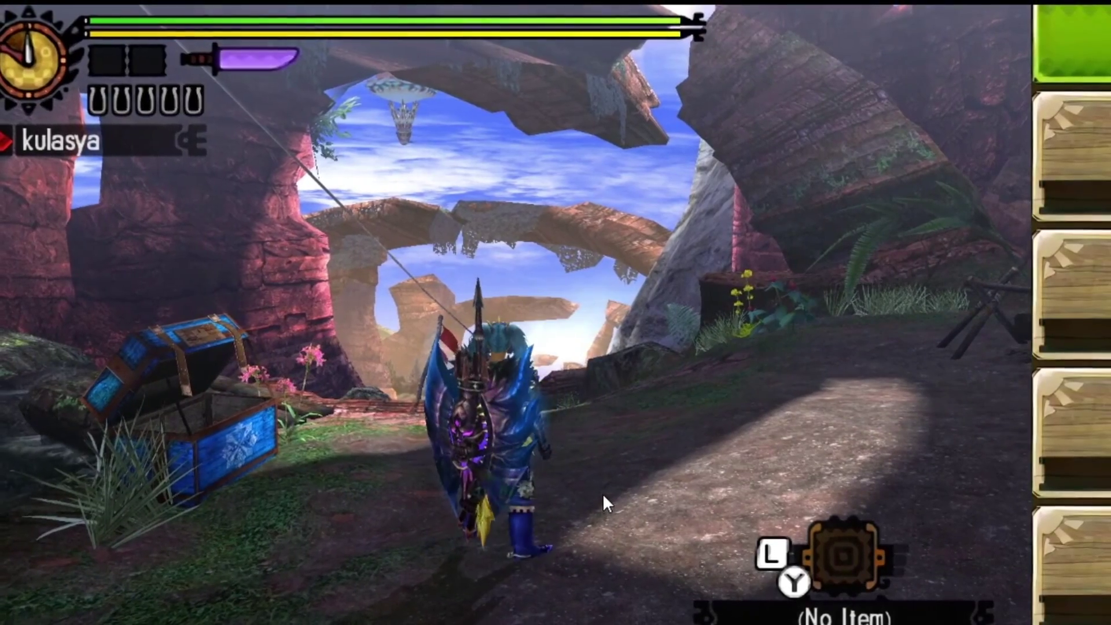